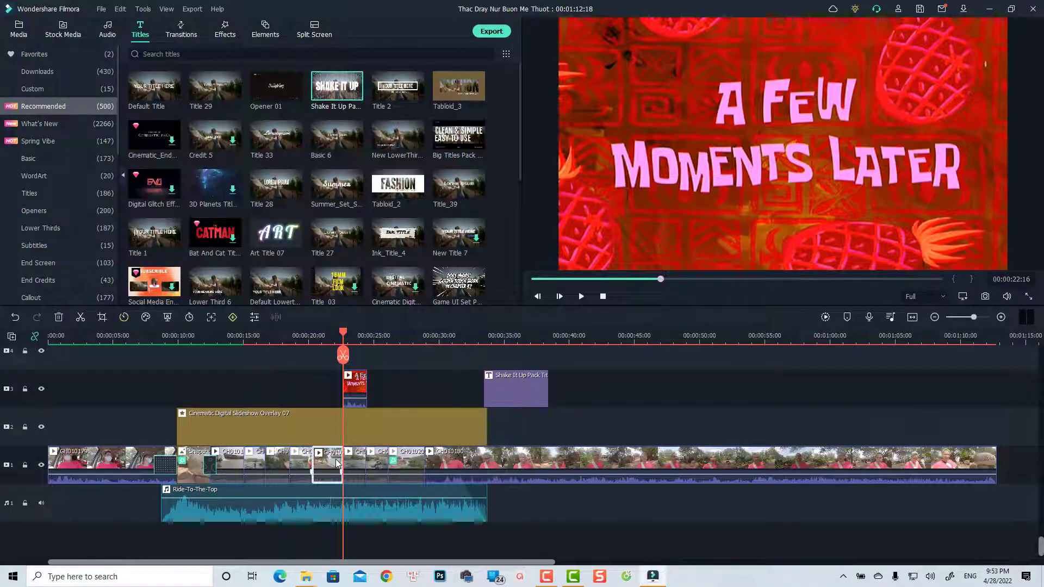
Step: Delete a clip from the main video track, leaving an empty gap
right_click(336, 463)
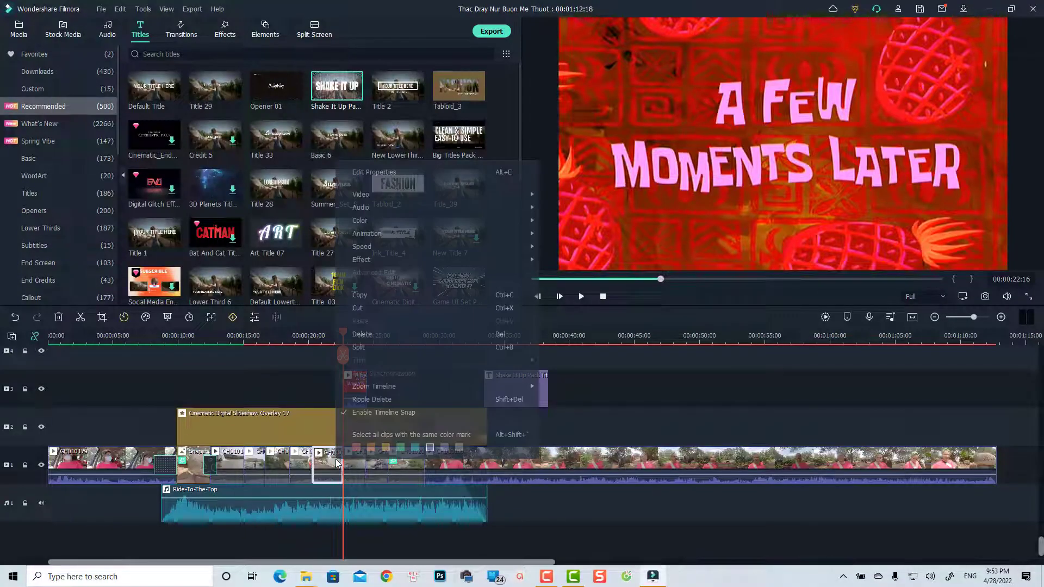
click(376, 337)
key(Delete)
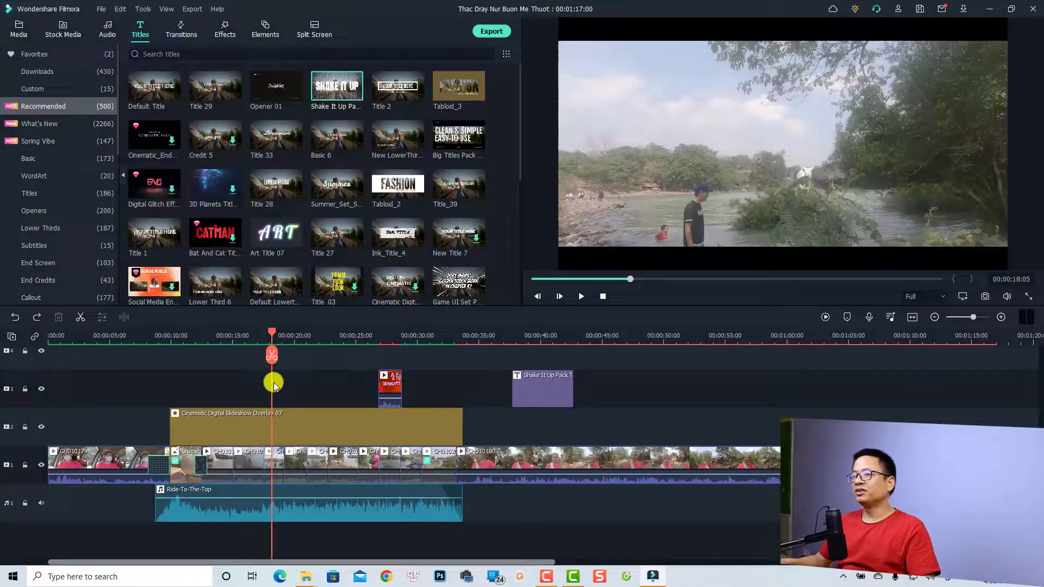
Step: Move the playhead to about 7, then 15 seconds, and select the short GH010189 clip
click(144, 341)
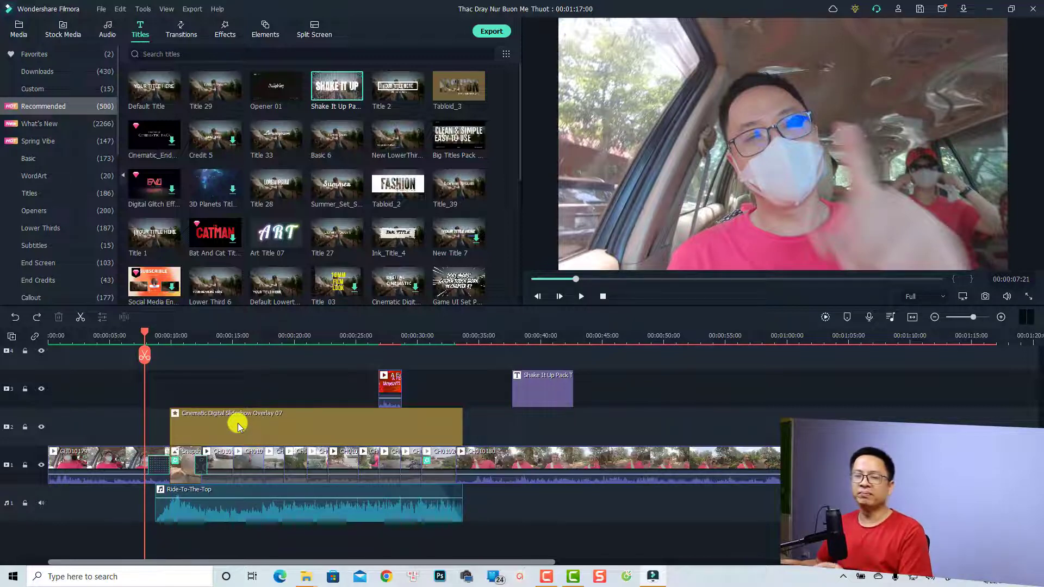
click(237, 334)
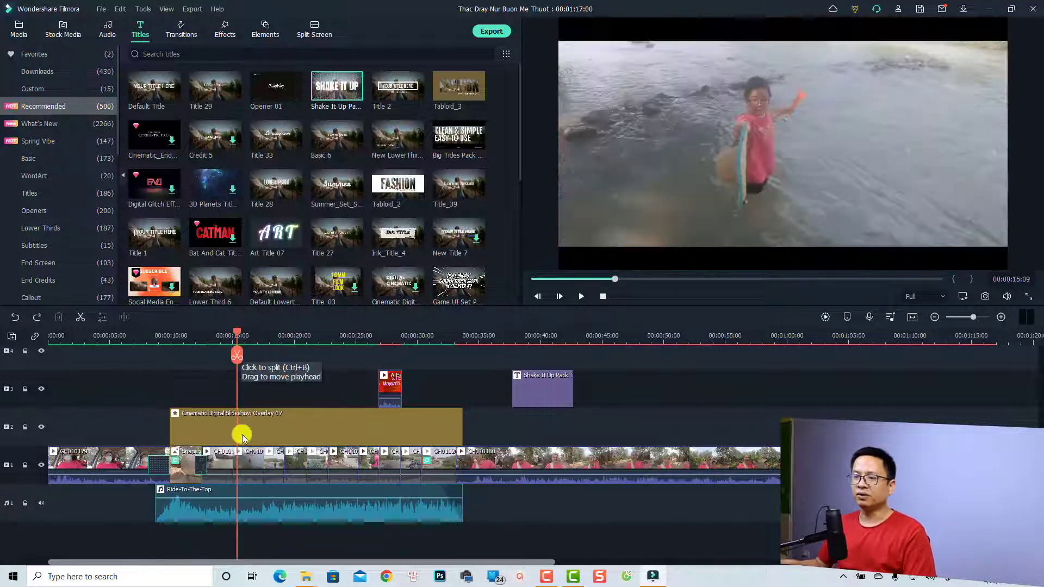
click(253, 463)
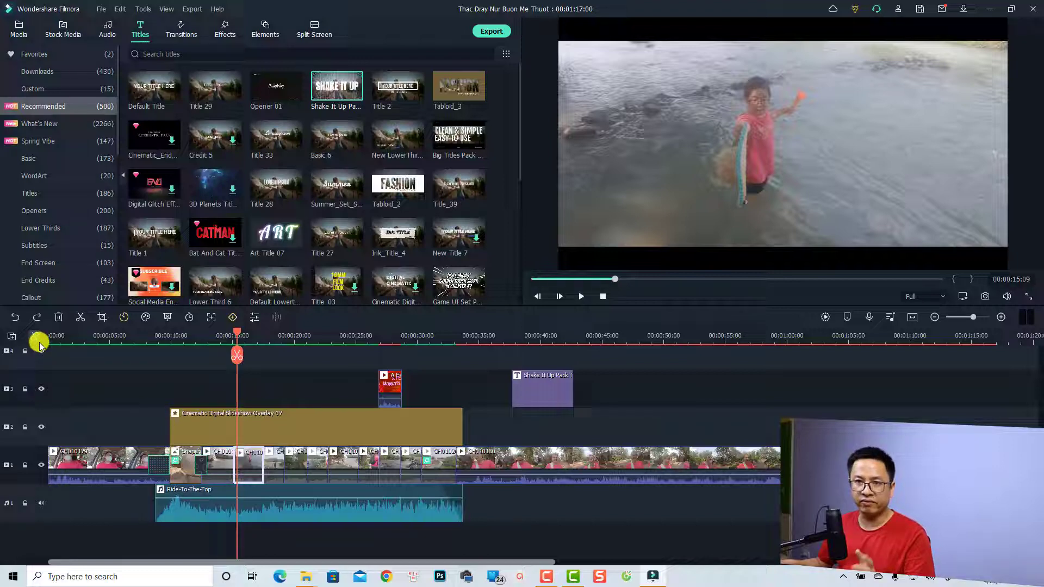
Step: Delete the 15-second clip, replay from before the gap, and marquee-select all later clips
right_click(250, 467)
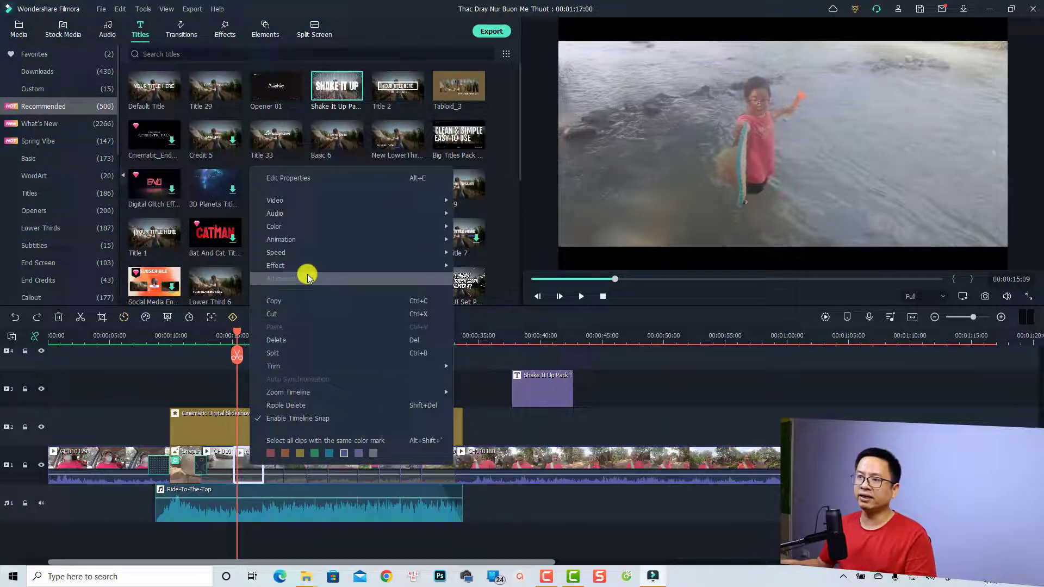
click(277, 341)
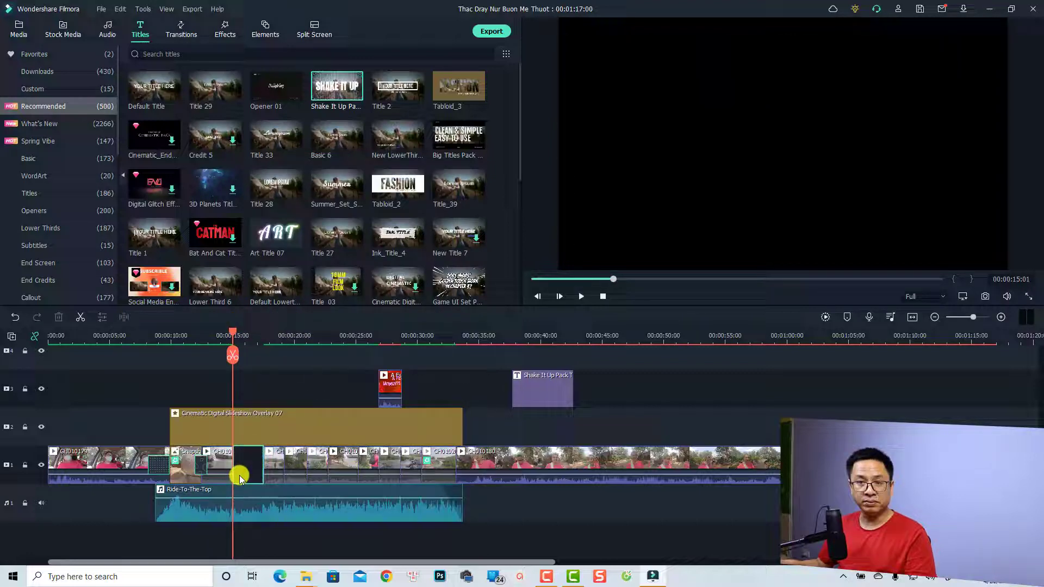
click(207, 341)
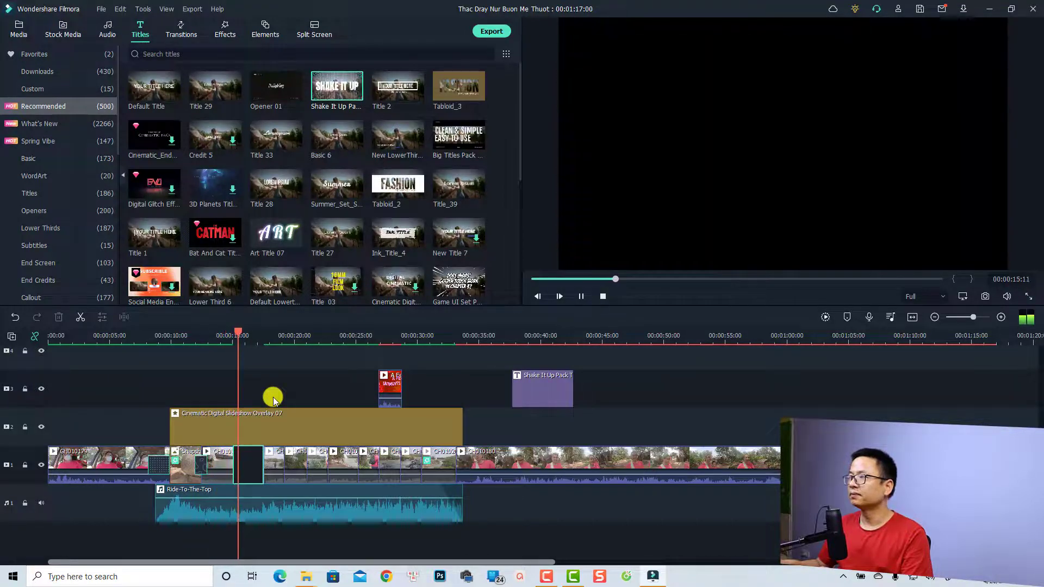
key(space)
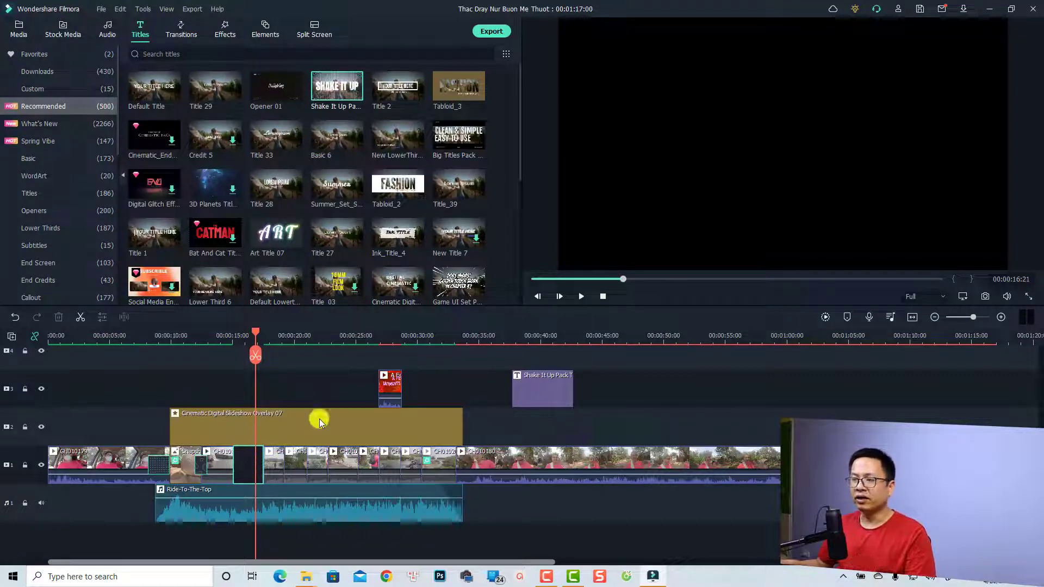
mouse_move(687, 368)
mouse_down()
mouse_move(347, 466)
mouse_move(274, 474)
mouse_move(279, 467)
mouse_move(244, 461)
mouse_move(247, 488)
mouse_up()
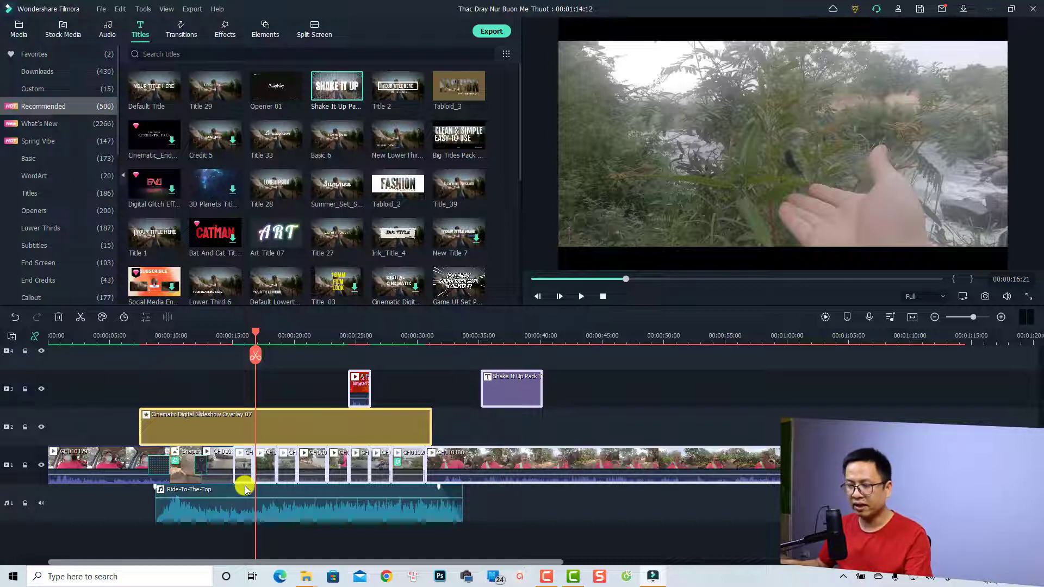
Step: Undo the clip shift with Ctrl+Z and reselect the restored clip at 15 seconds
key(ctrl+z)
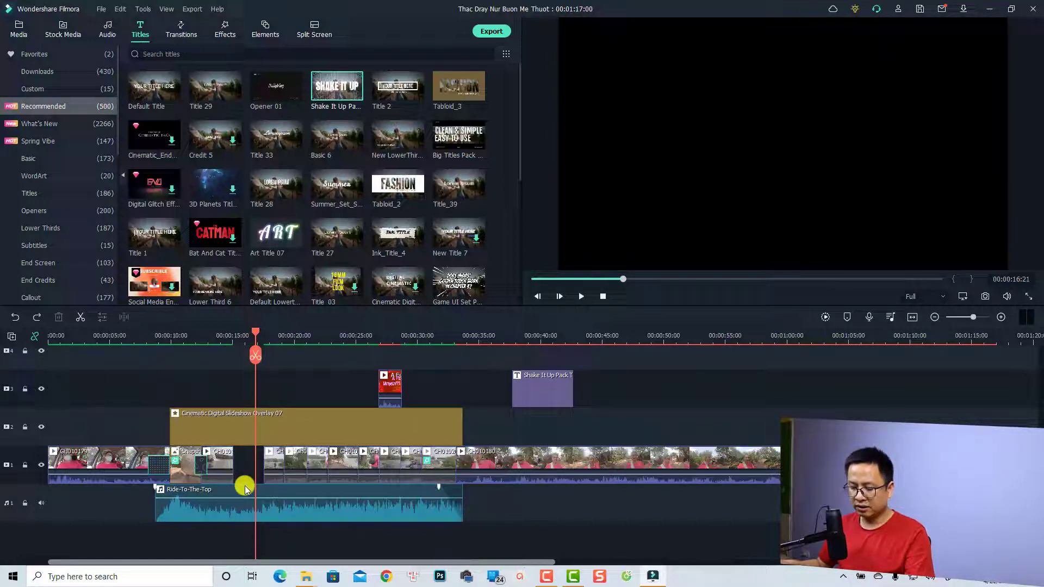
click(243, 481)
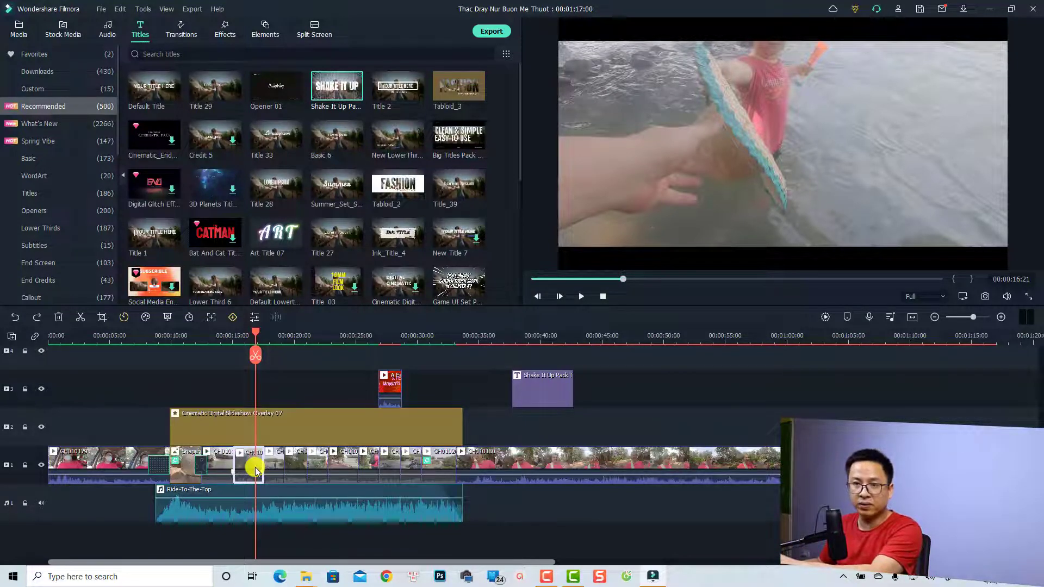
Step: Ripple-delete the short clips near 15 and 23 seconds so the gaps close
key(Delete)
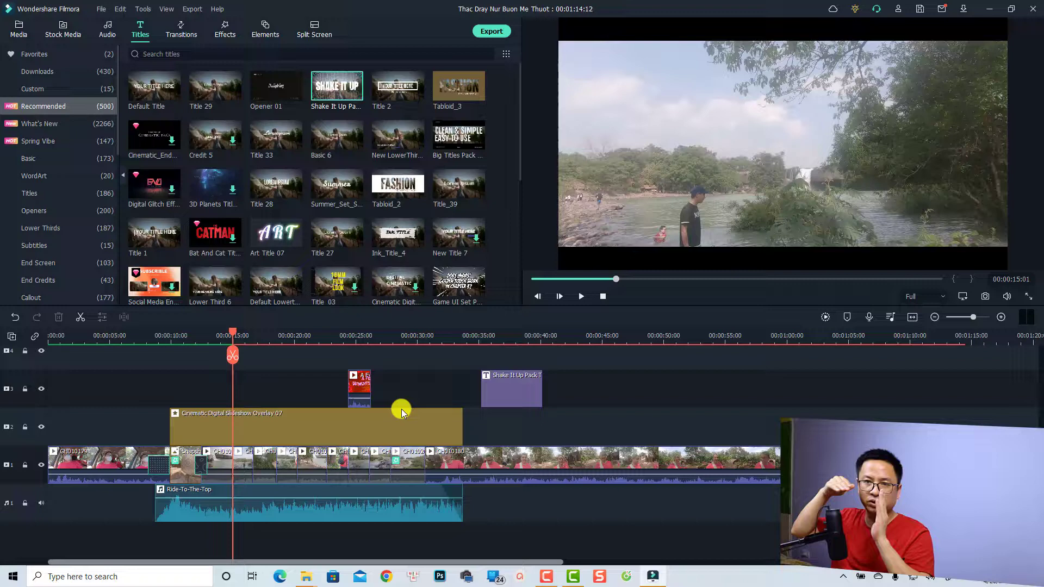
click(333, 335)
click(337, 455)
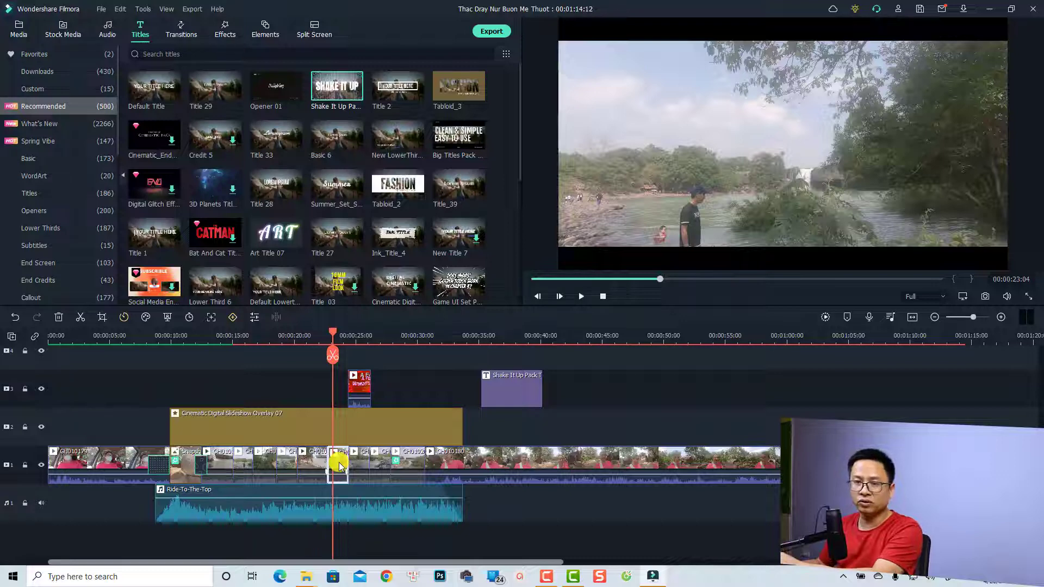
key(Delete)
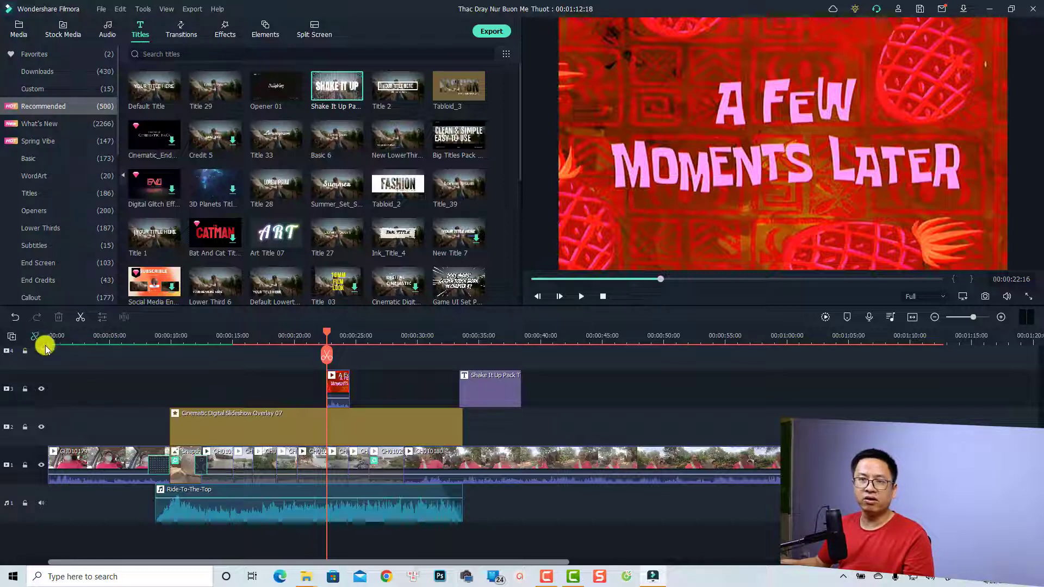
Step: Show the main-track clip's context menu with the Ripple Delete option
right_click(243, 461)
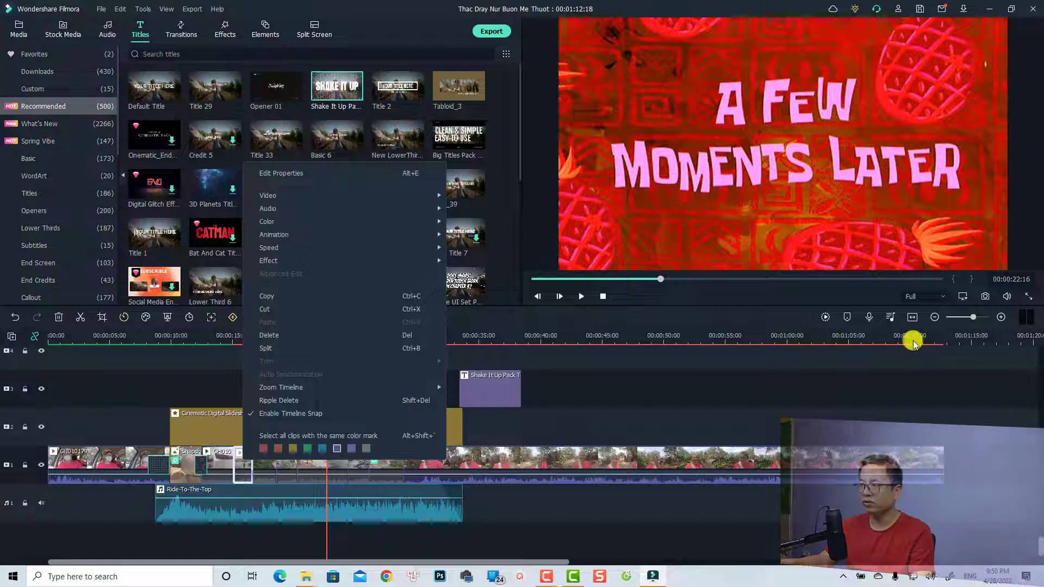
Step: Close the clip menu and zoom the timeline to fit the whole project
click(885, 393)
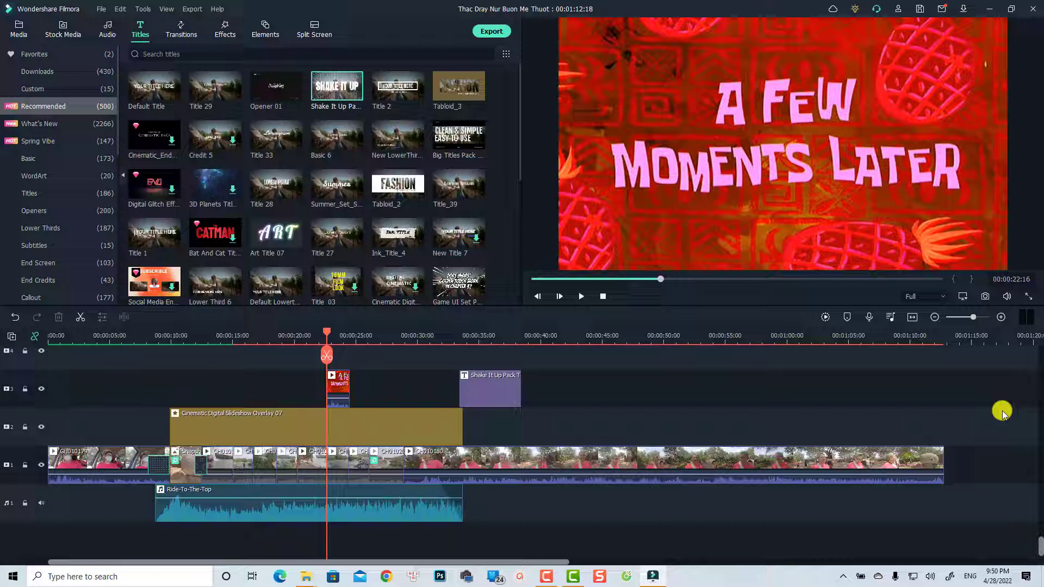
click(912, 318)
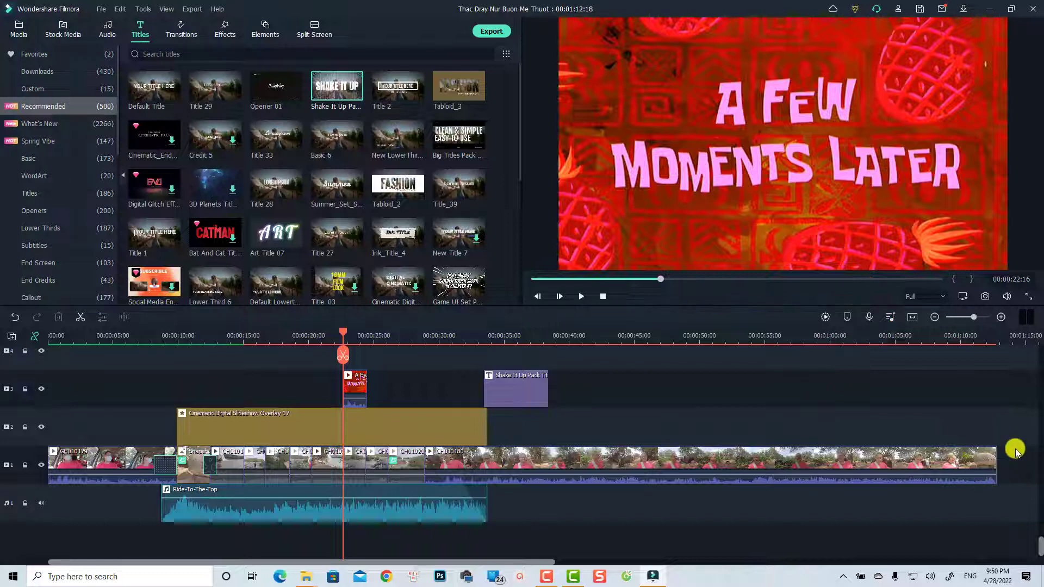